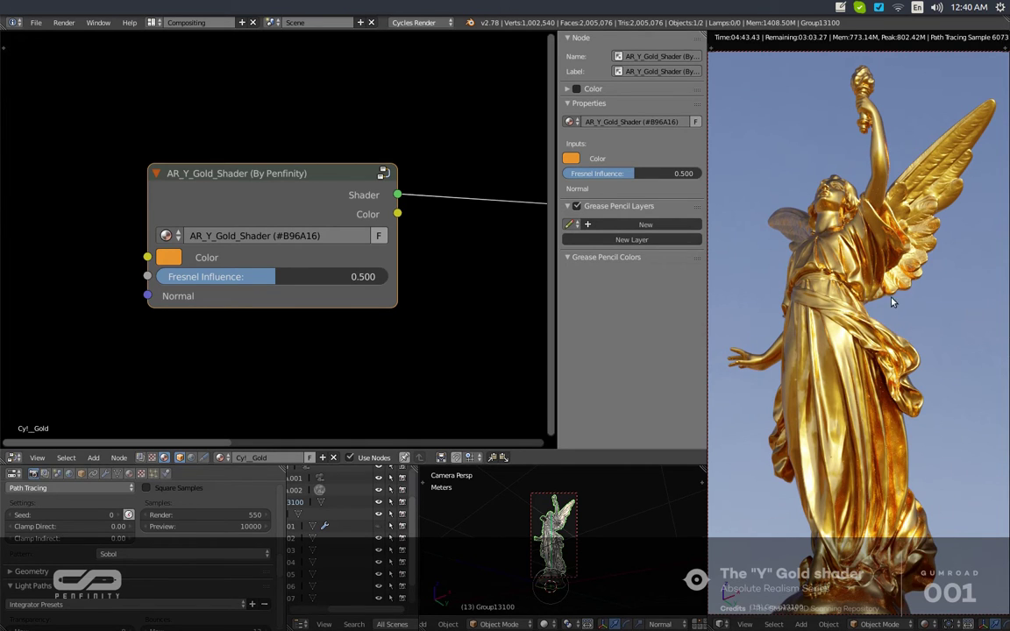
Orbit the rendered view to a front view of the gold statue against the field and trees.
middle_click_drag(857, 327, 824, 277)
middle_click_drag(830, 331, 828, 417)
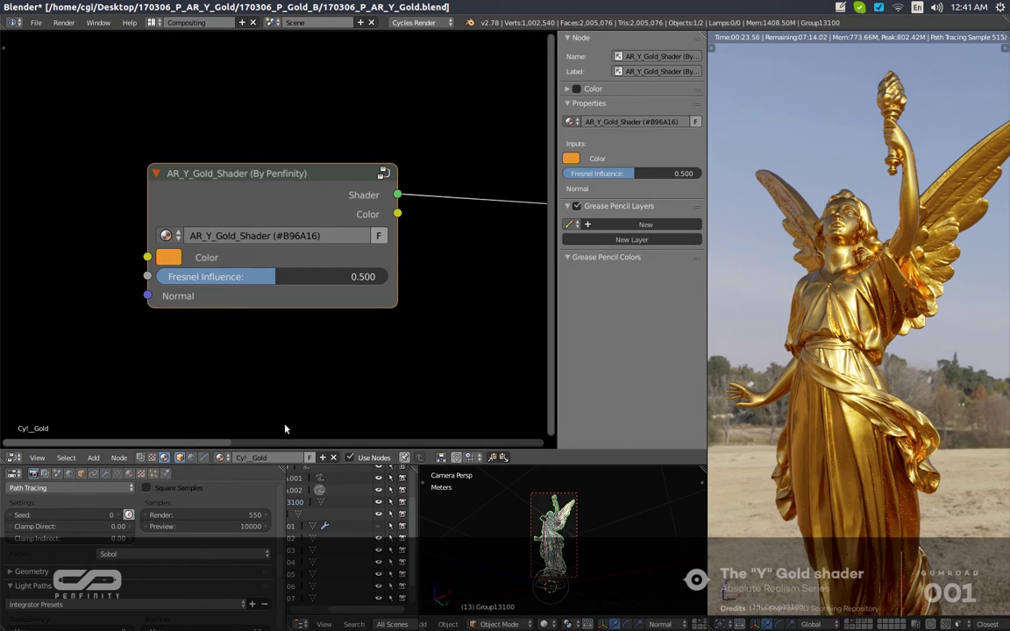
In the World node tree, cut the link from Background to World Output.
left_click(191, 457)
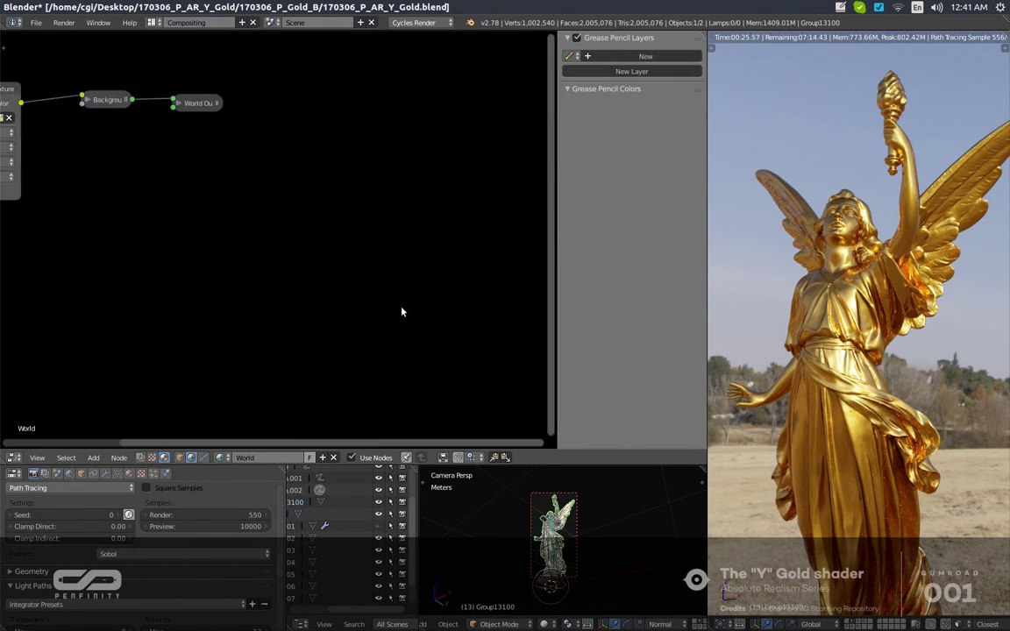
middle_click_drag(402, 311, 344, 266)
middle_click_drag(135, 85, 214, 196)
right_click_drag(215, 197, 188, 162, "ctrl")
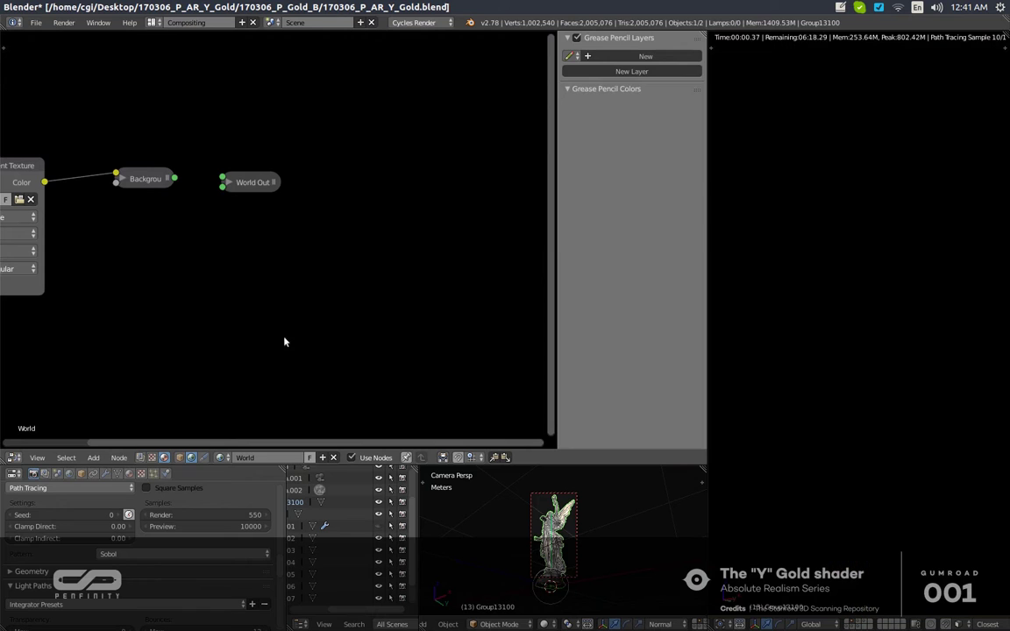
Enable the studio backdrop and lights layer, switch to solid shading, and view through the scene camera.
left_click(862, 623)
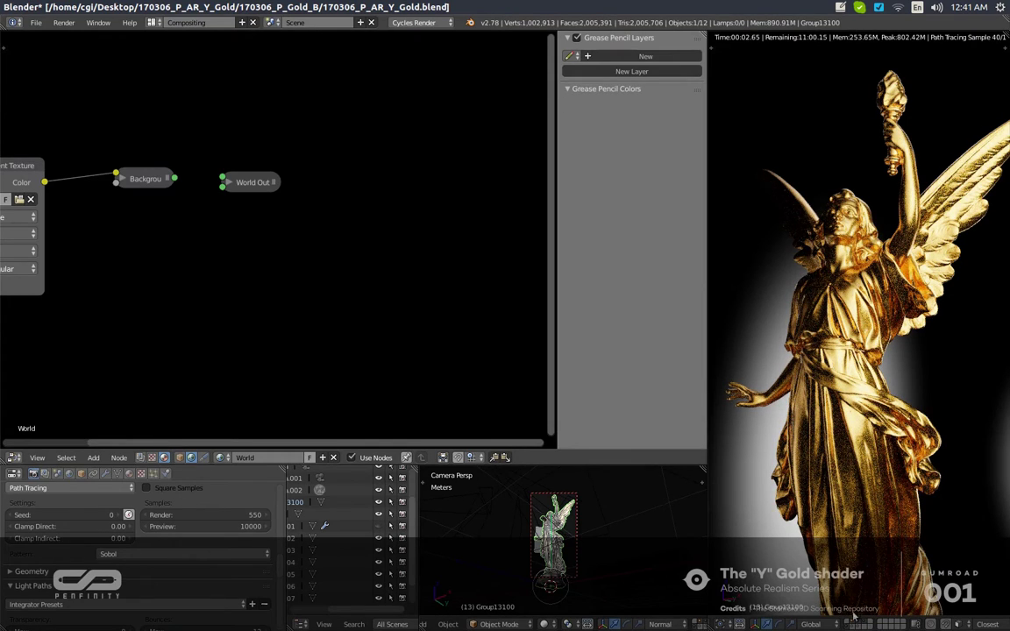
key("shift+z")
mouse_move(797, 457)
middle_mouse_down()
mouse_move(832, 517)
mouse_move(855, 502)
middle_mouse_up()
right_click(856, 502)
scroll(867, 480, "up", 3)
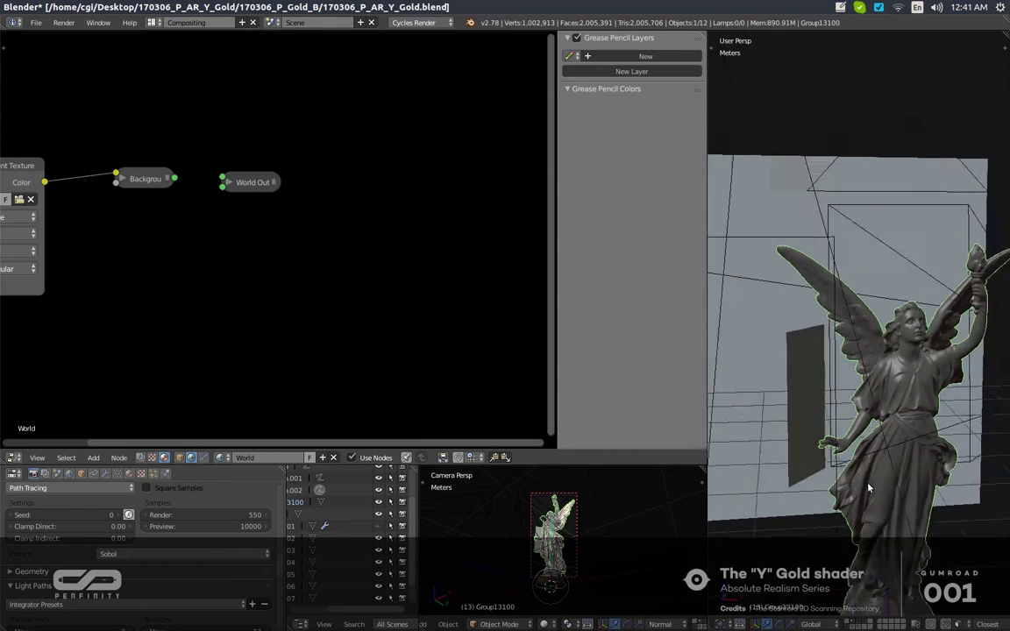
scroll(790, 430, "down", 6)
right_click(830, 448)
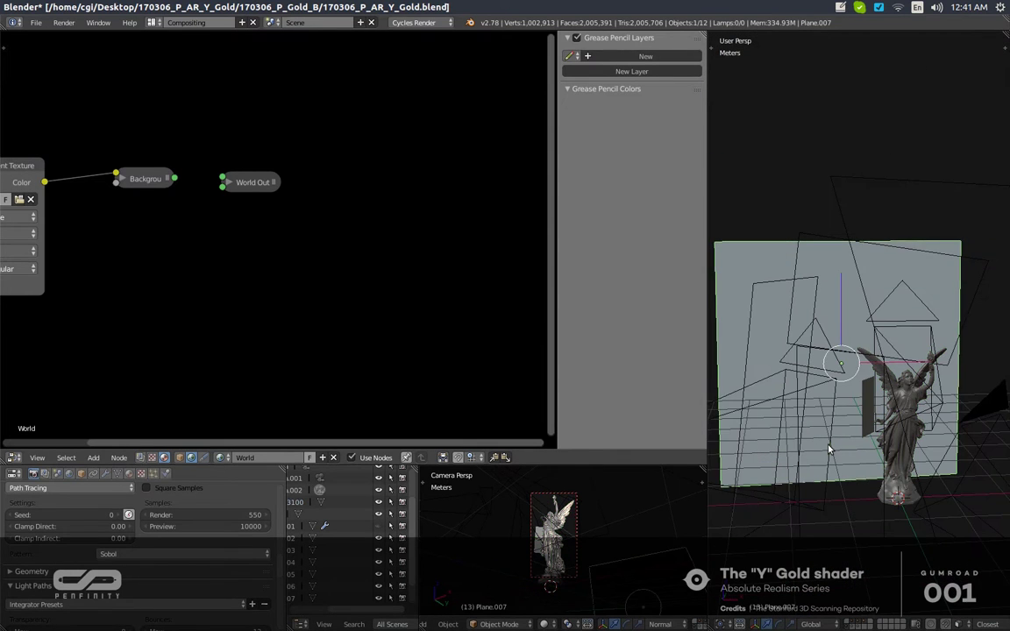
key("KP_0")
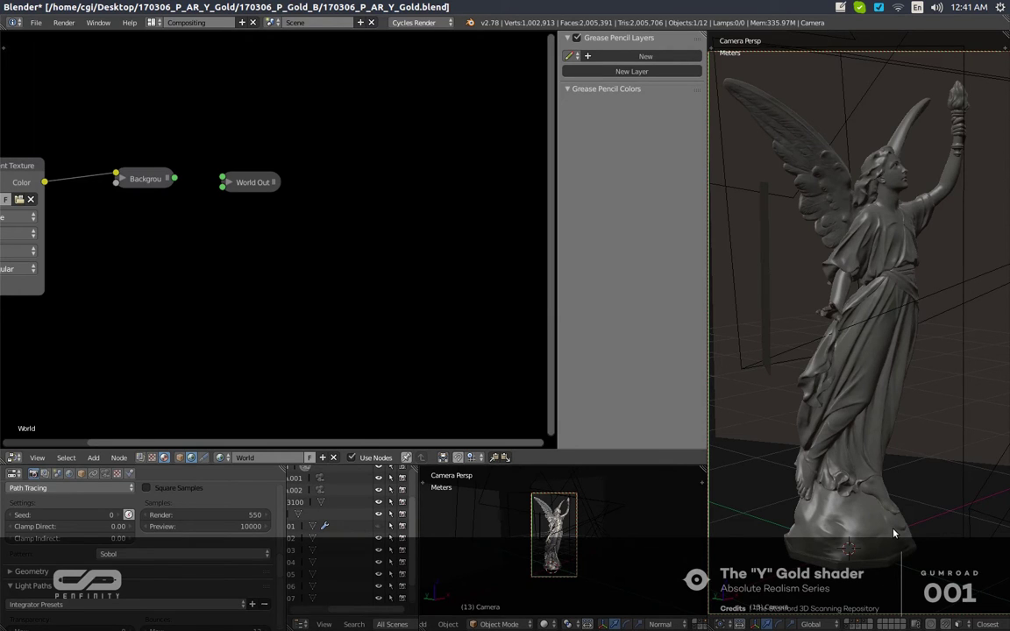
Switch to rendered shading, show the floor plane, and move the Plane.004 light panel.
key("shift+z")
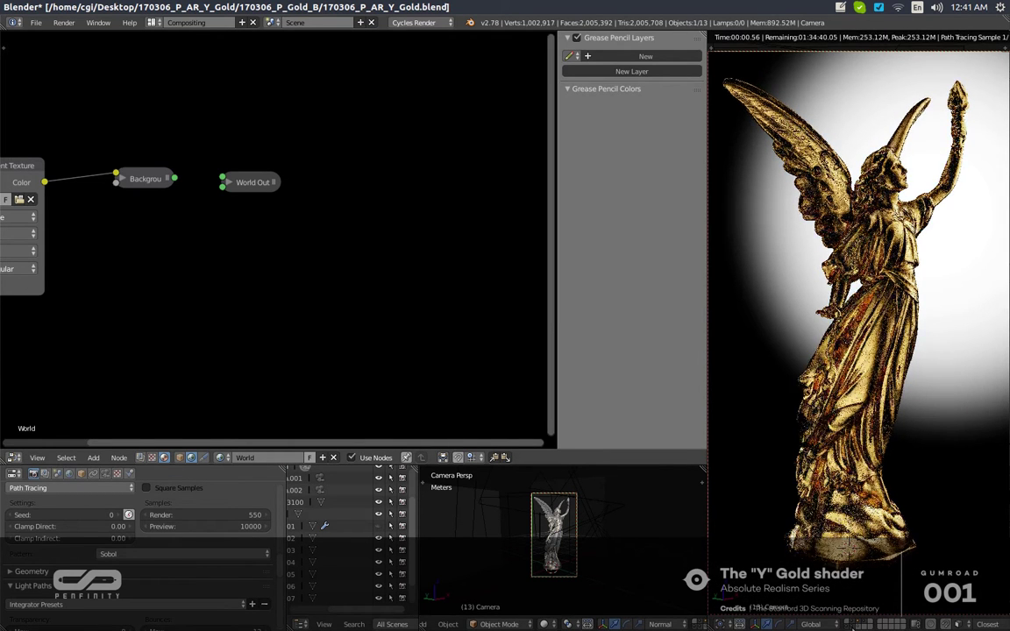
left_click(859, 624, "shift")
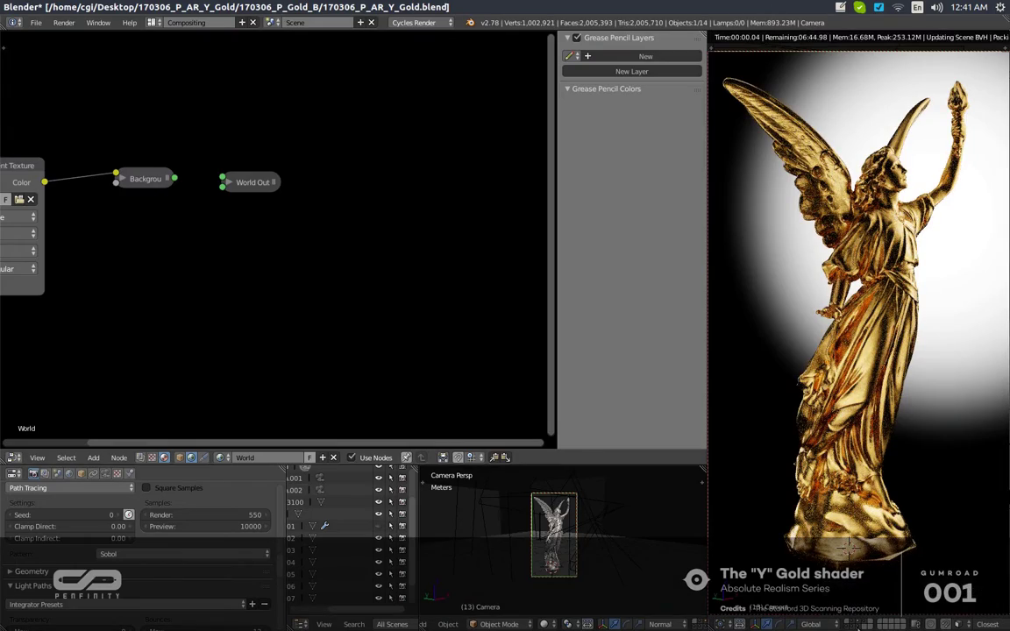
scroll(841, 248, "up", 3)
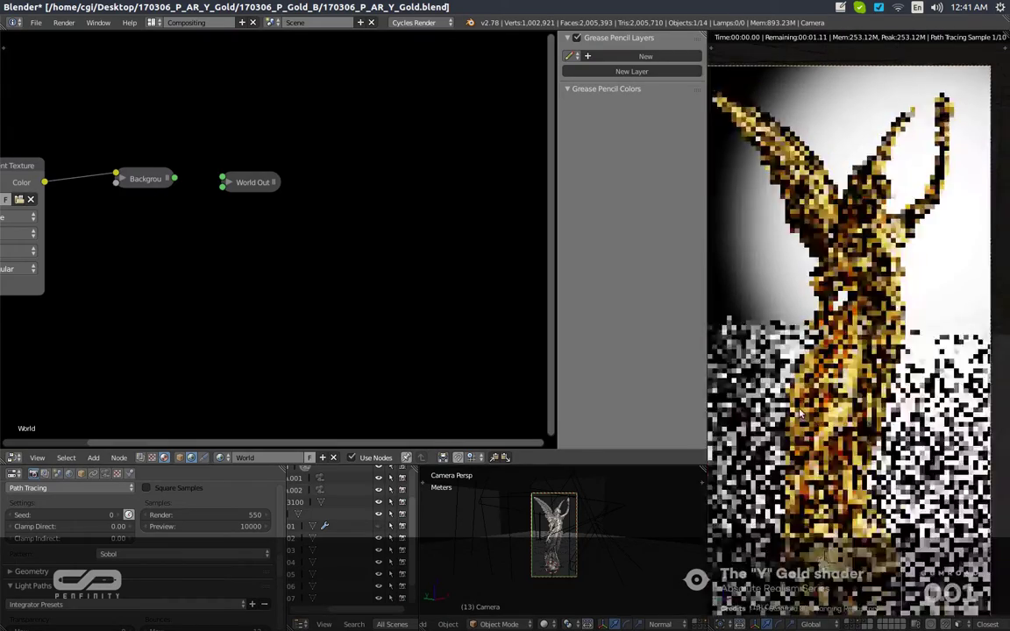
middle_click_drag(561, 508, 589, 477)
right_click(589, 477)
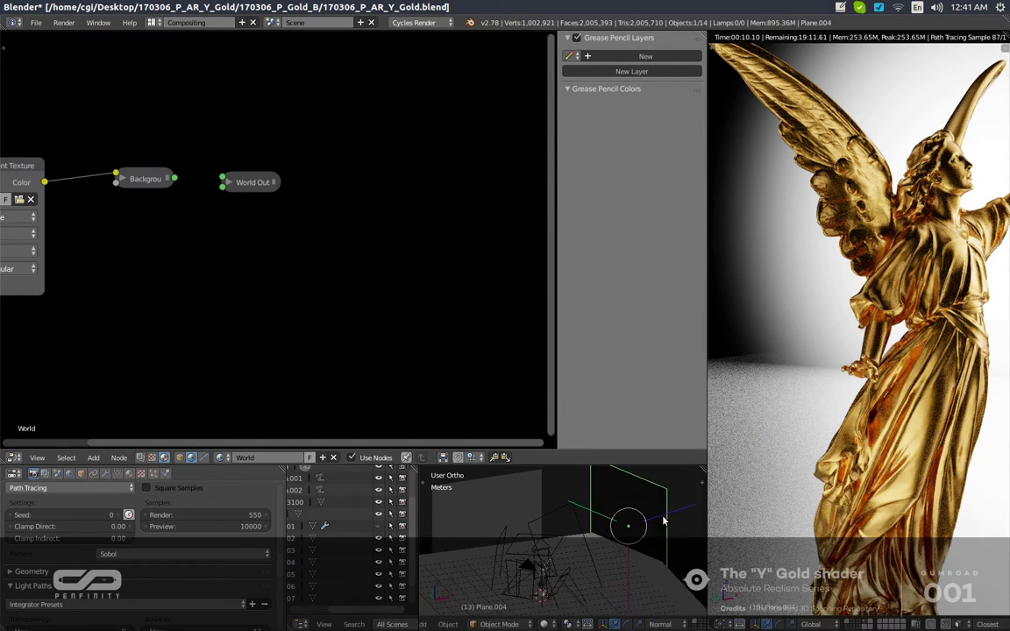
left_click_drag(663, 521, 644, 524)
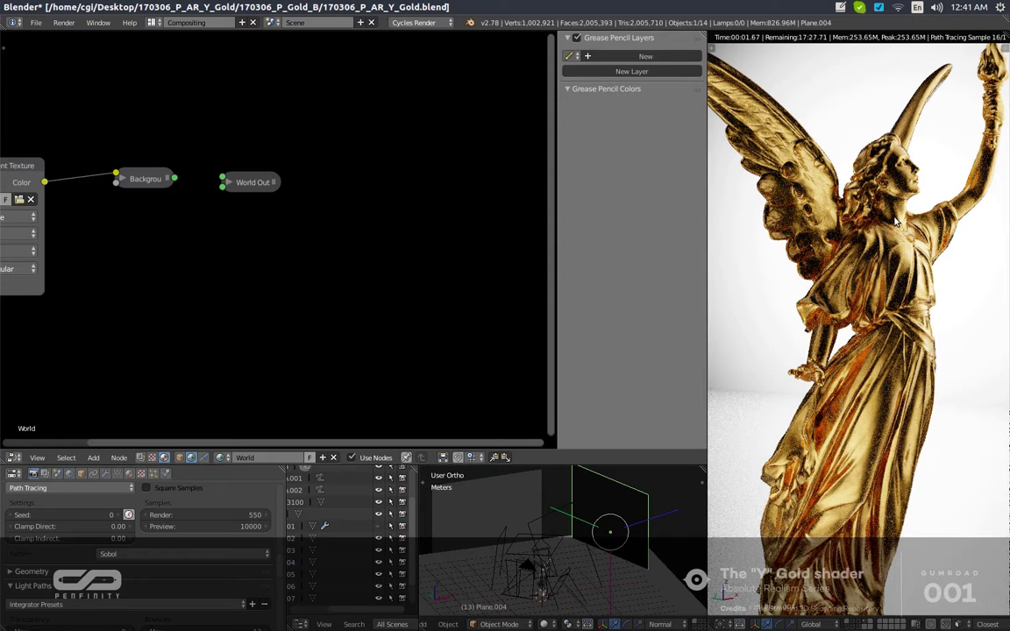
Show the statue's AR_Y_Gold_Shader node group centred in the node editor.
key("Home")
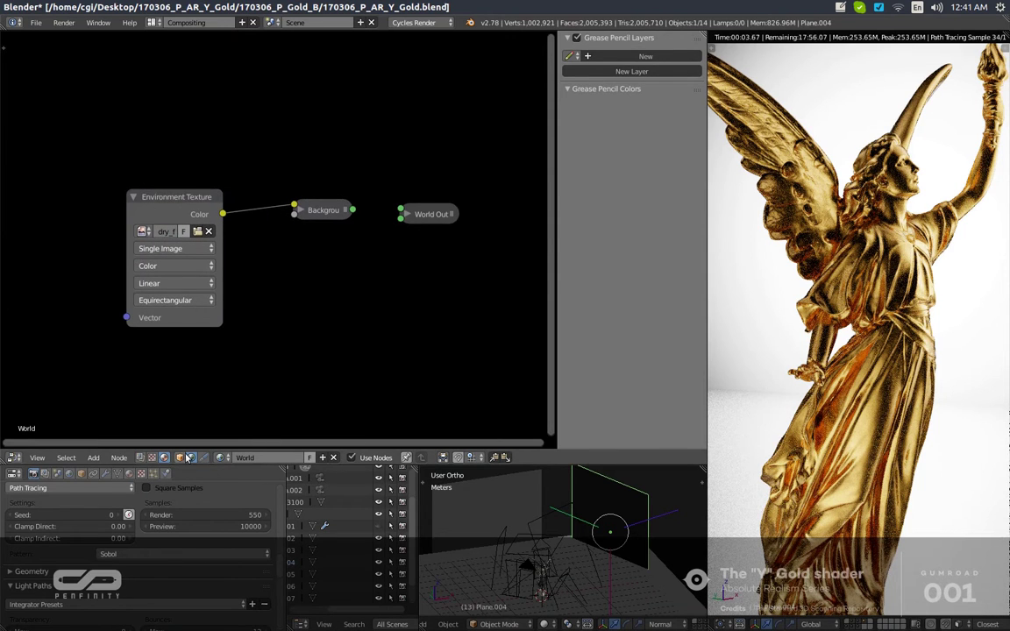
left_click(179, 456)
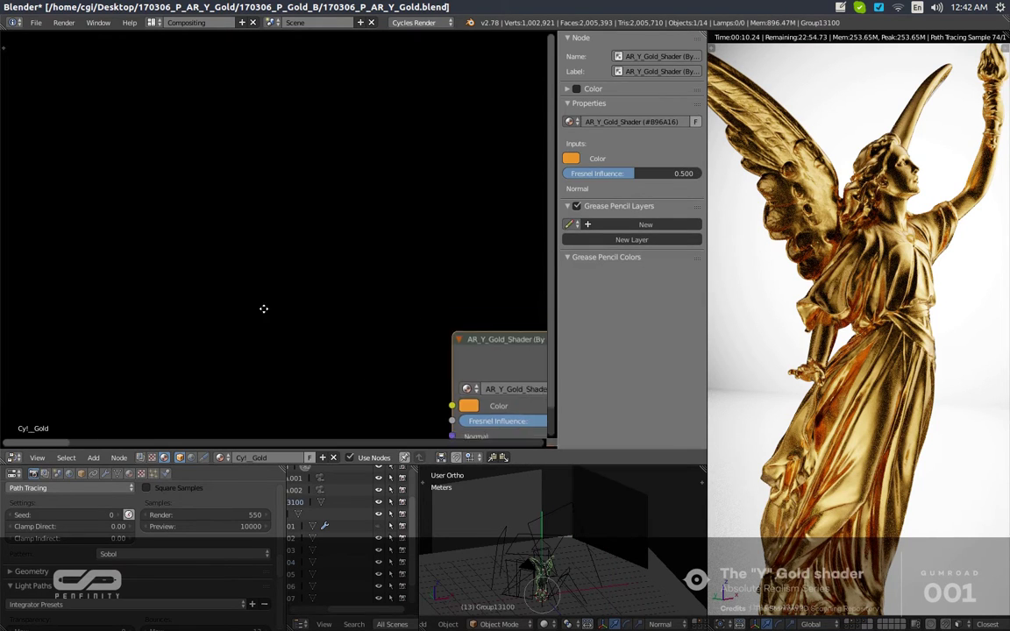
key("Home")
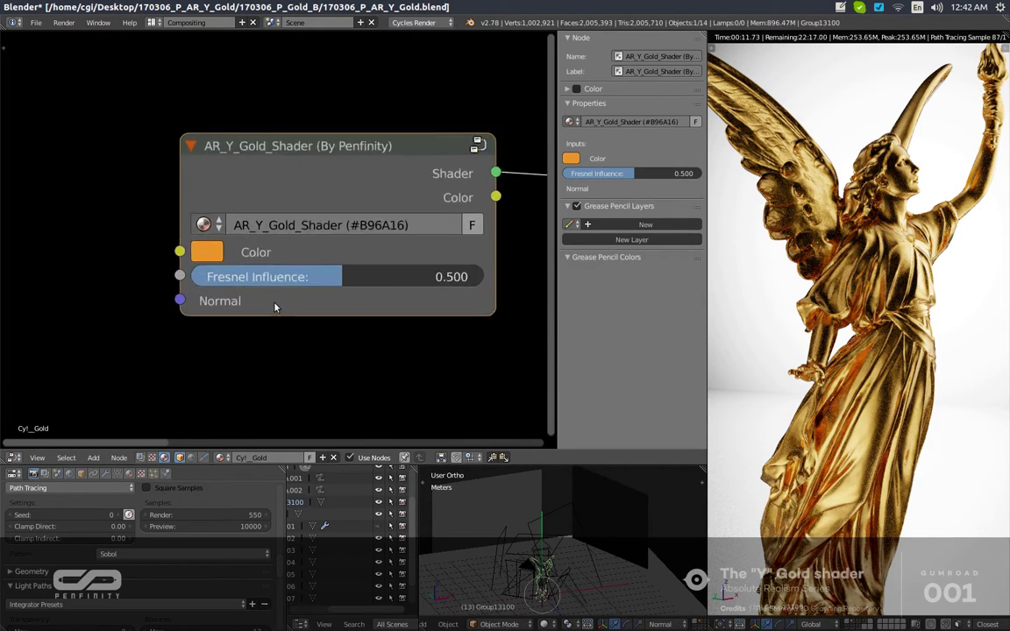
Lower the AR_Y_Gold_Shader Color value, darkening it from C68028 to B37324.
left_click(203, 245)
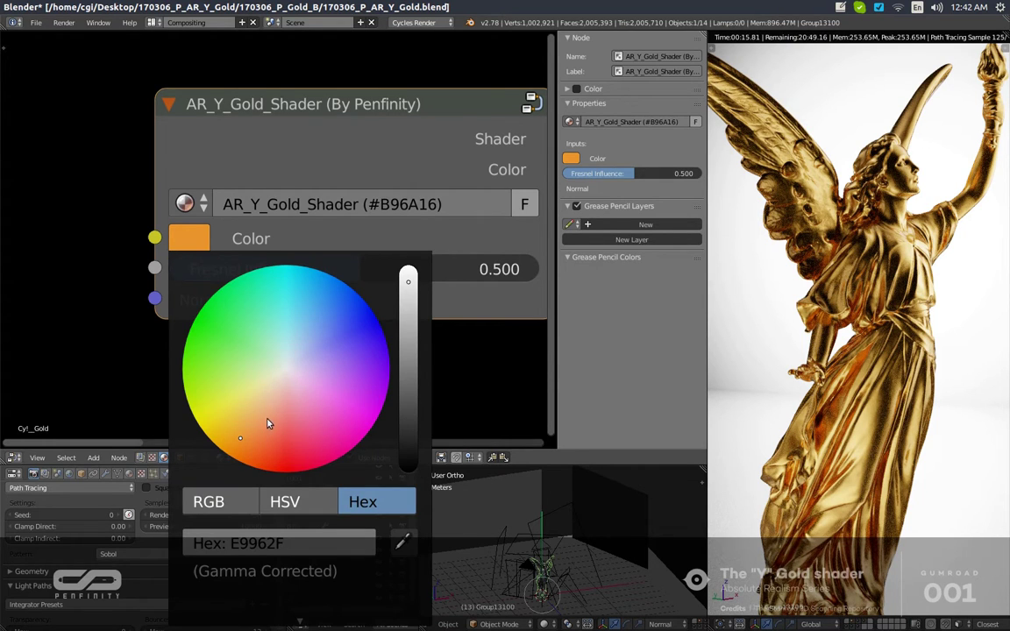
left_click(408, 293)
mouse_move(408, 292)
left_mouse_down()
mouse_move(412, 331)
mouse_move(411, 312)
left_mouse_up()
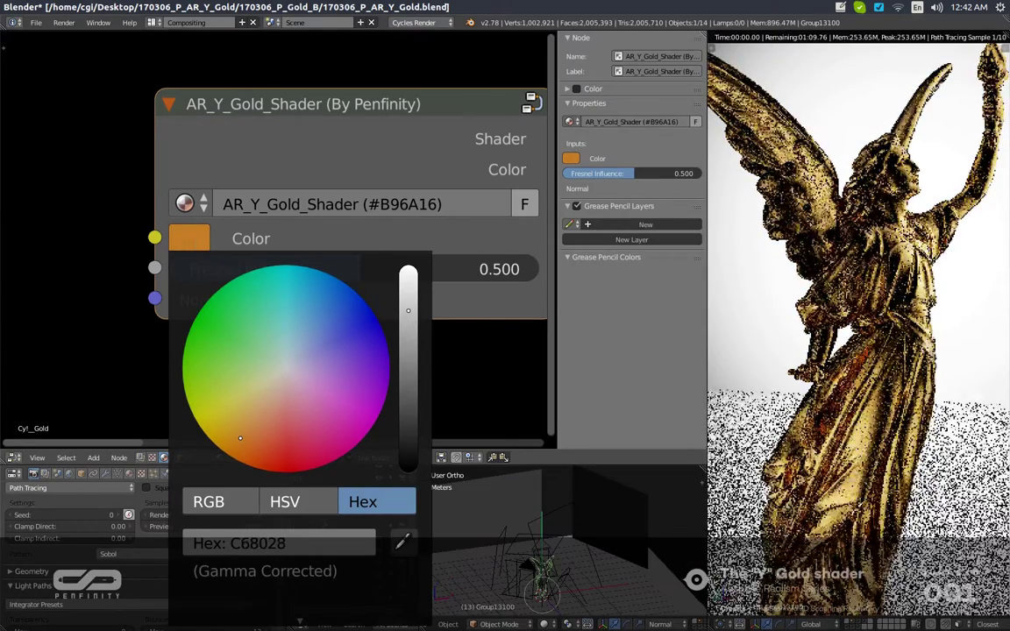
scroll(919, 268, "down", 3)
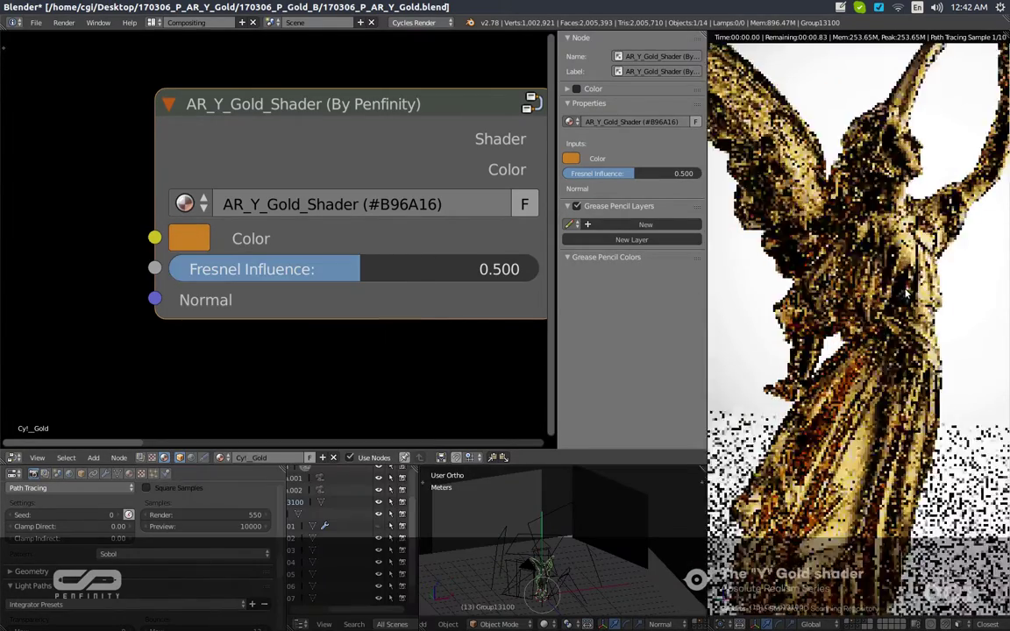
scroll(920, 267, "up", 6)
scroll(919, 268, "down", 3)
scroll(919, 267, "up", 3)
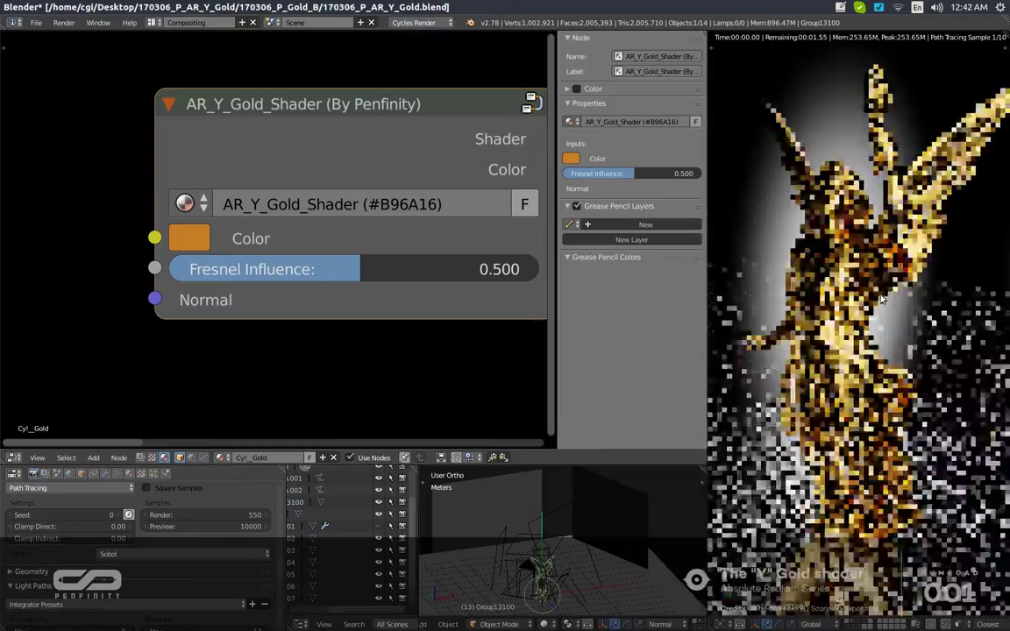
scroll(919, 267, "down", 3)
middle_click_drag(920, 267, 794, 263)
left_click(186, 242)
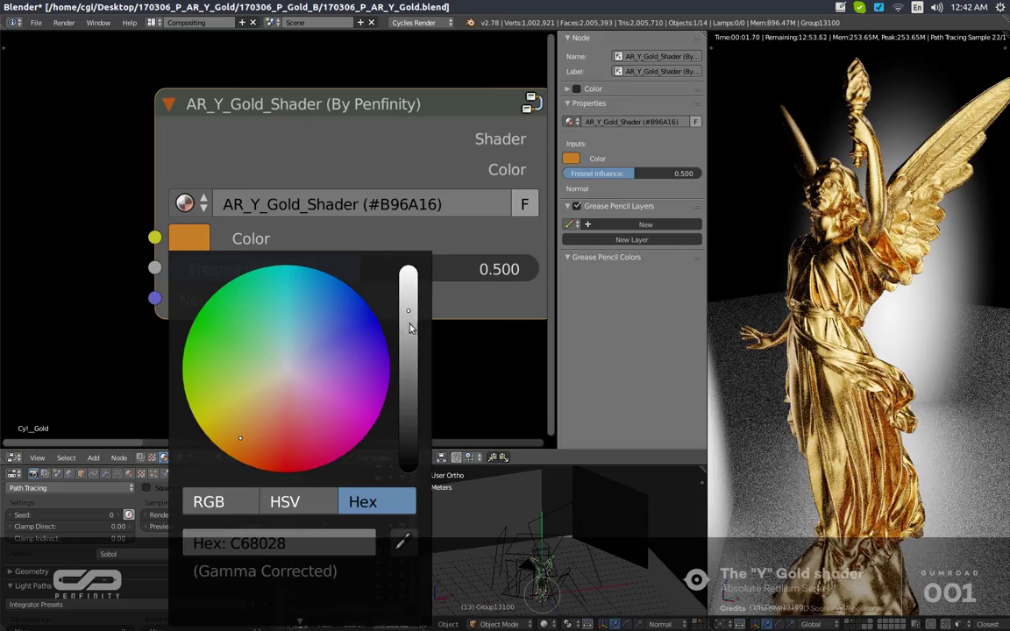
left_click_drag(408, 311, 410, 330)
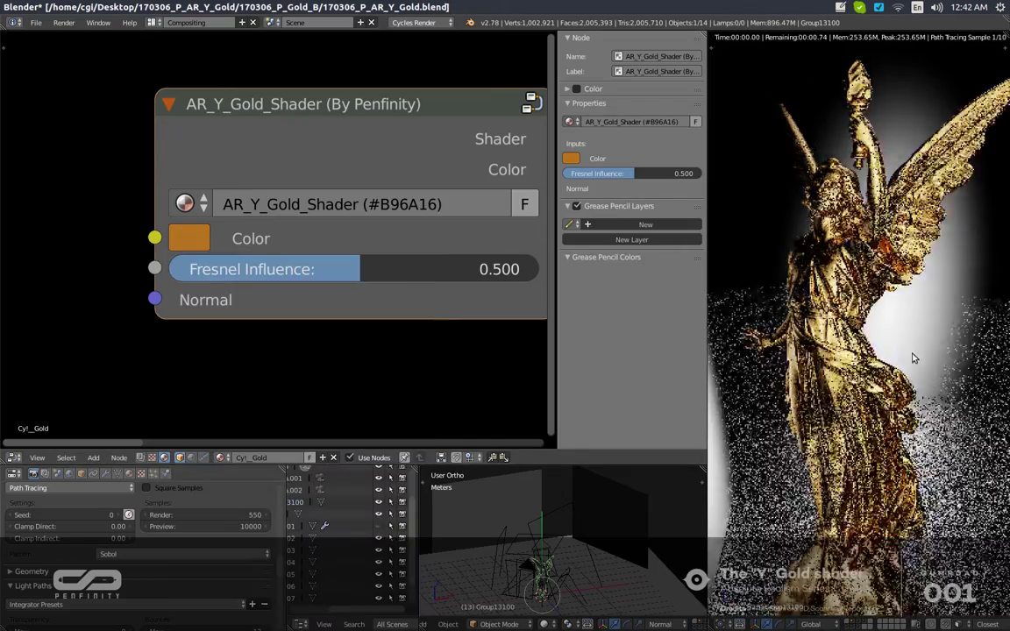
Orbit and zoom the render to check the darkened gold statue from low and frontal angles.
middle_click_drag(837, 348, 789, 301)
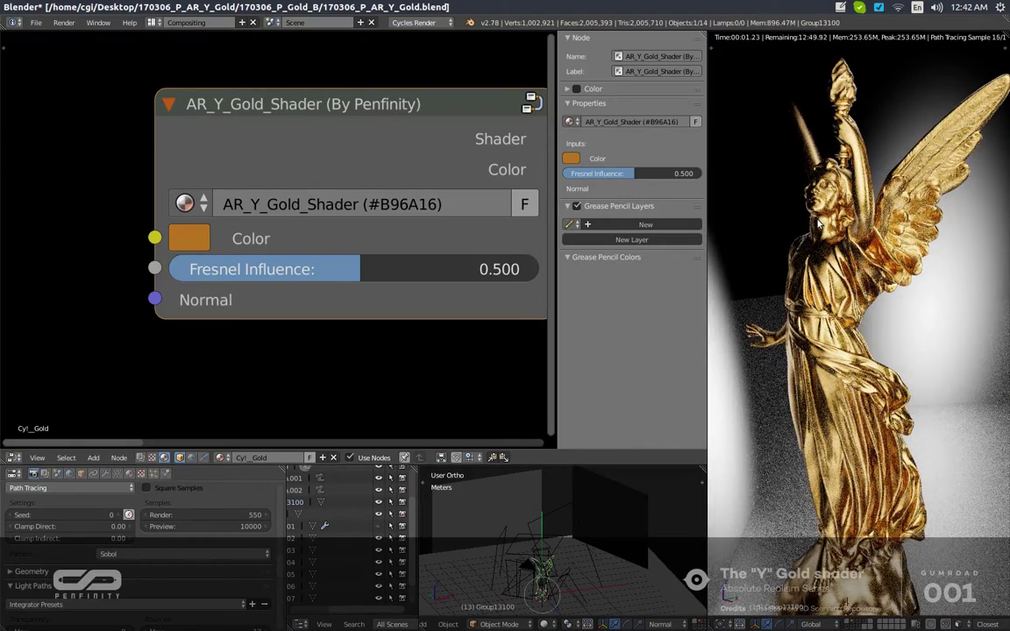
middle_click_drag(820, 225, 885, 295)
scroll(876, 298, "up", 2)
scroll(873, 298, "up", 5)
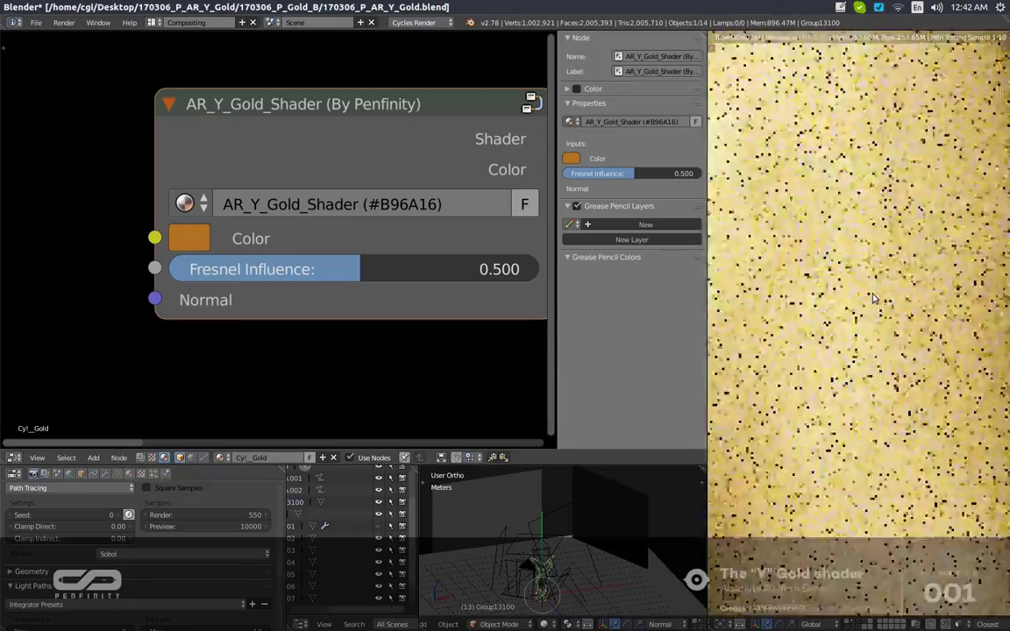
scroll(873, 299, "down", 7)
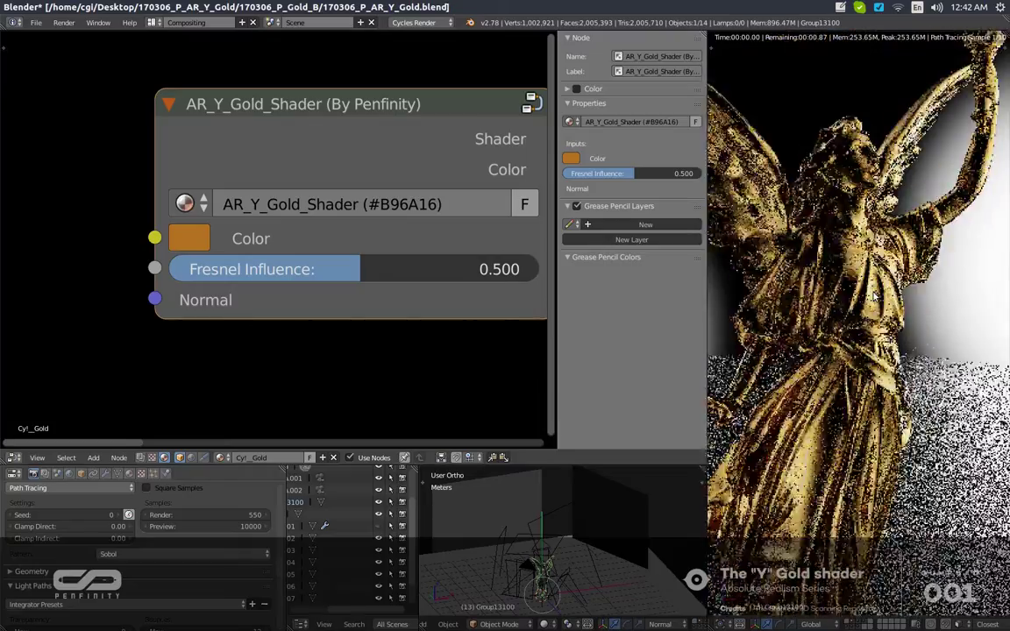
mouse_move(872, 299)
middle_mouse_down()
mouse_move(850, 299)
mouse_move(867, 299)
middle_mouse_up()
scroll(872, 299, "up", 2)
scroll(884, 298, "up", 5)
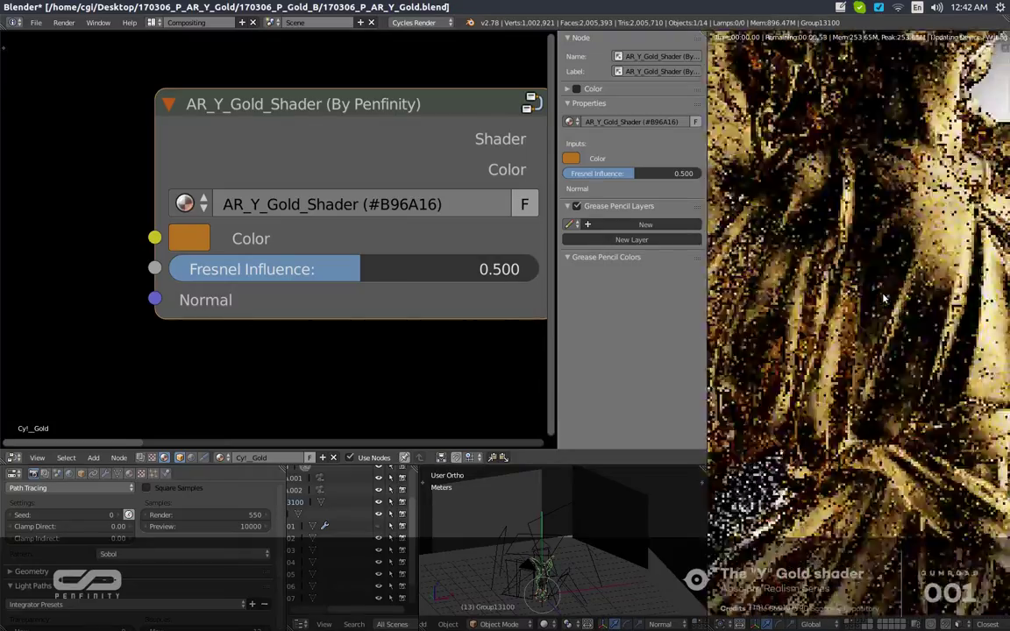
scroll(884, 298, "down", 7)
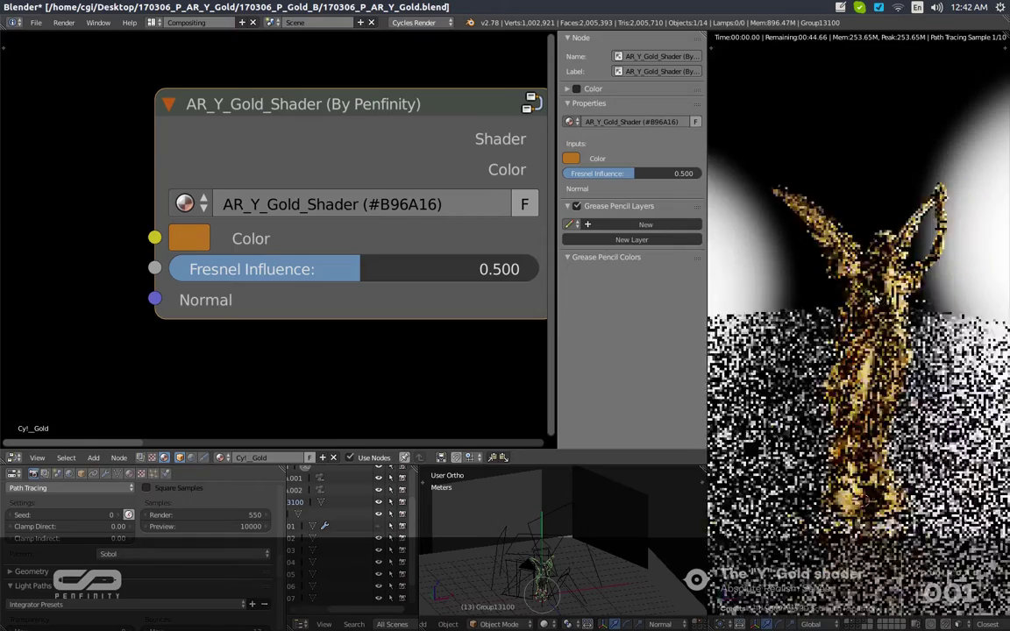
scroll(885, 285, "up", 2)
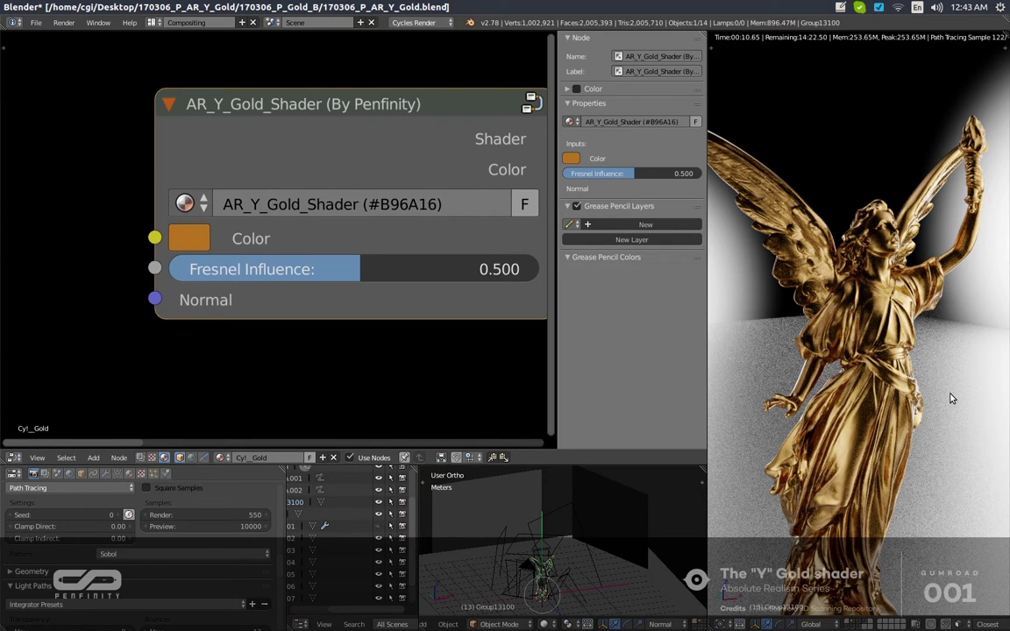
Drag the AR_Y_Gold_Shader node down-left to reveal its Shader output link.
left_click_drag(358, 103, 294, 129)
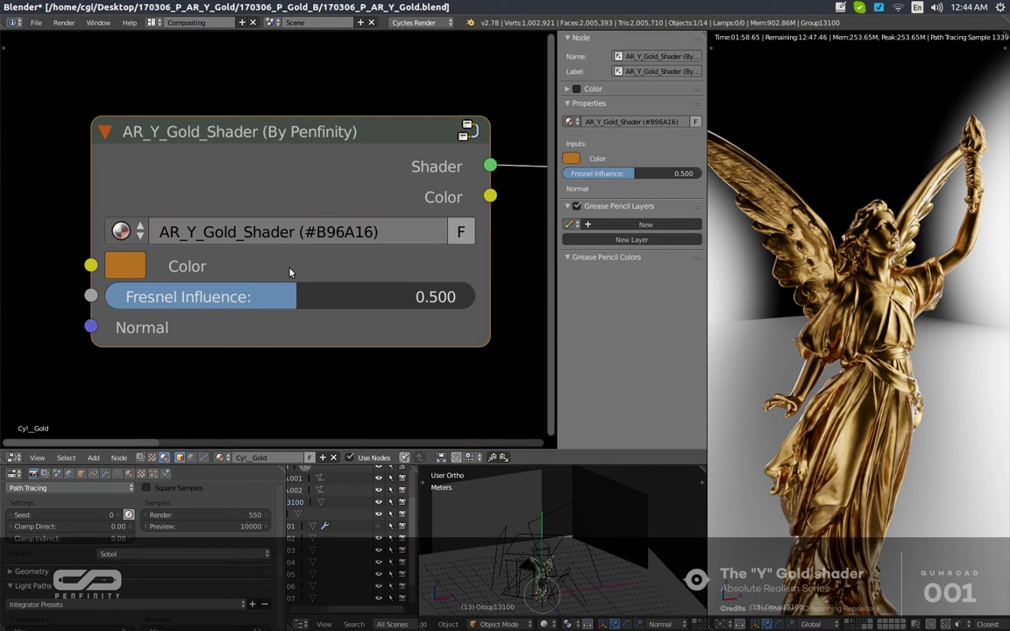
Sweep Fresnel Influence from 0 to 1, then type .5 to set it to 0.500.
left_click_drag(276, 297, 105, 296)
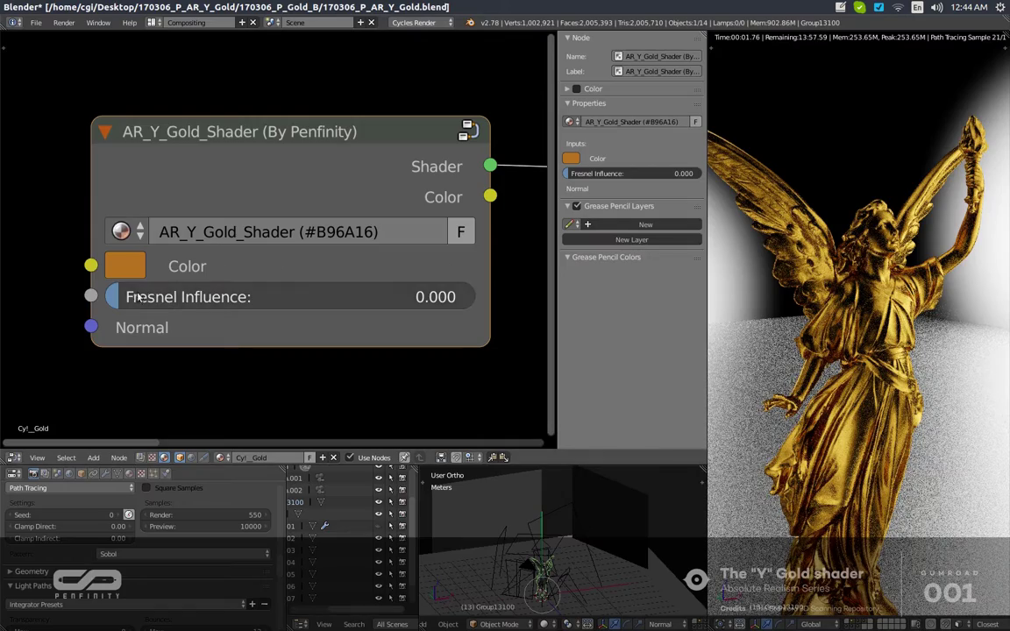
left_click_drag(110, 296, 473, 297)
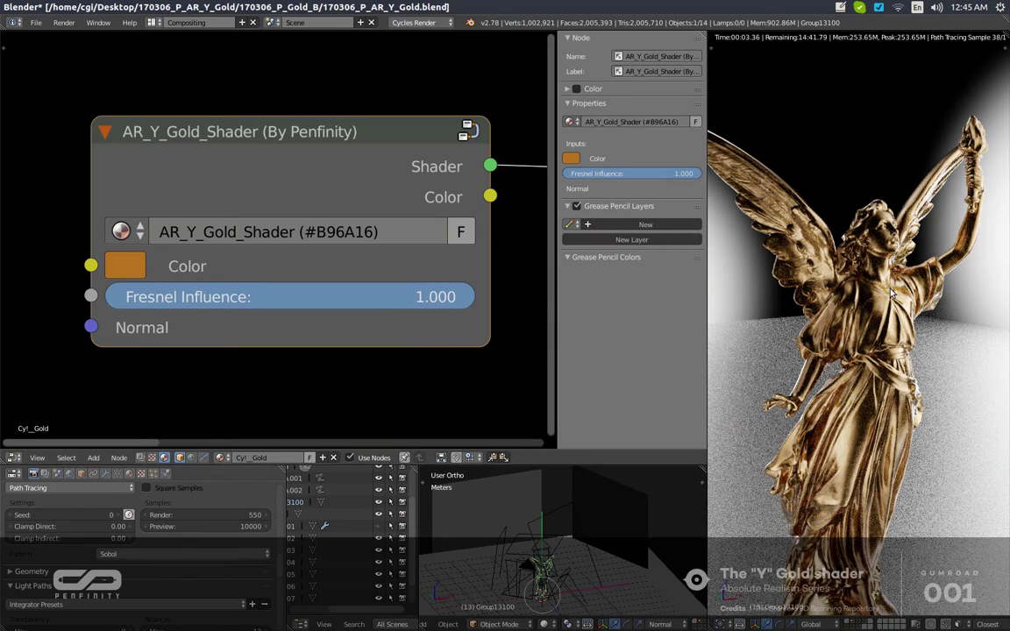
left_click(378, 297)
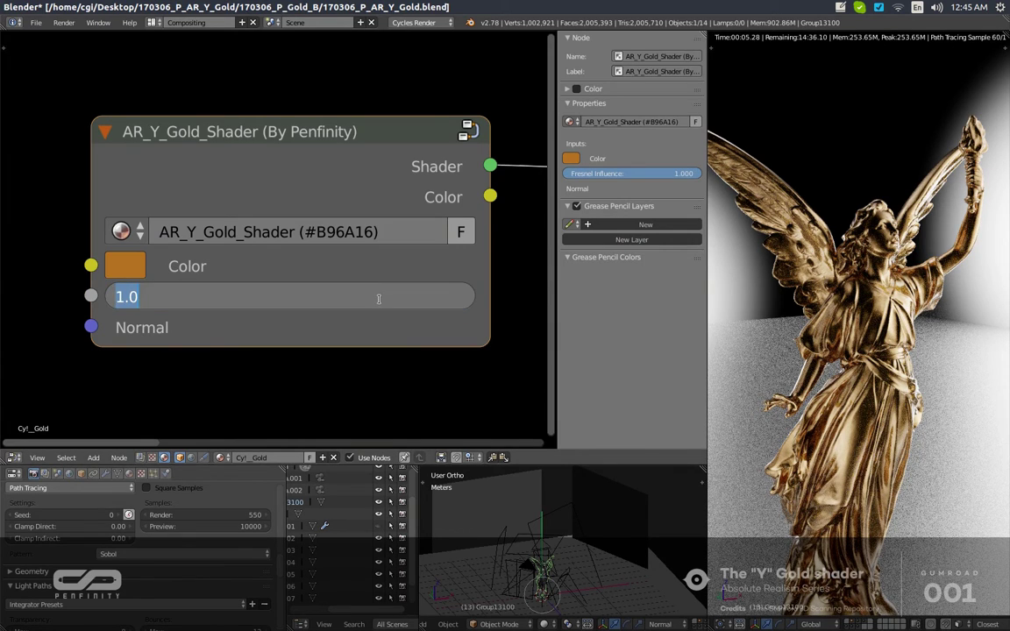
type(".5")
key("Return")
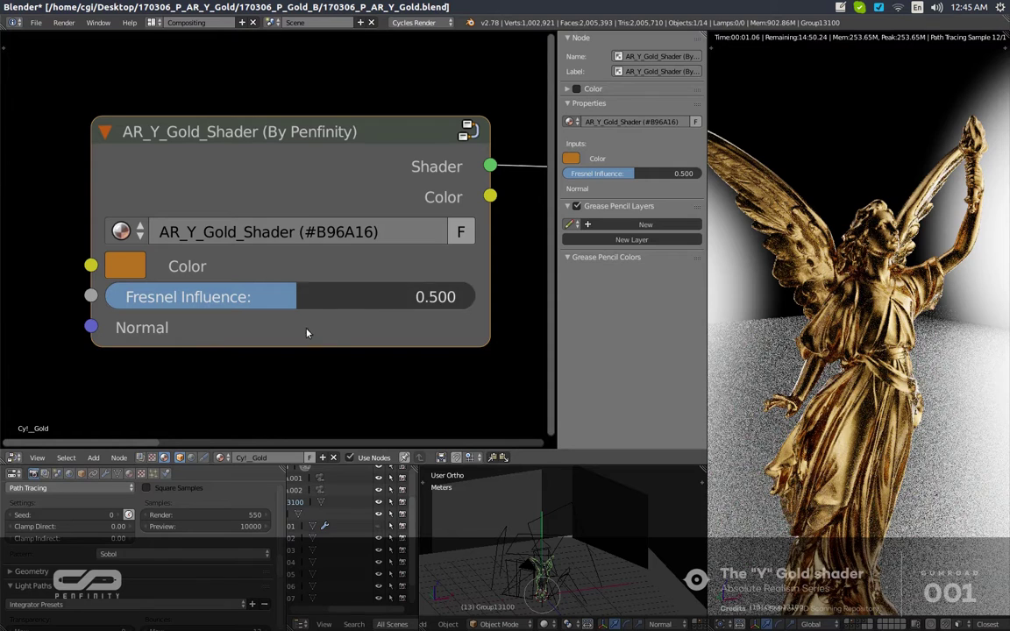